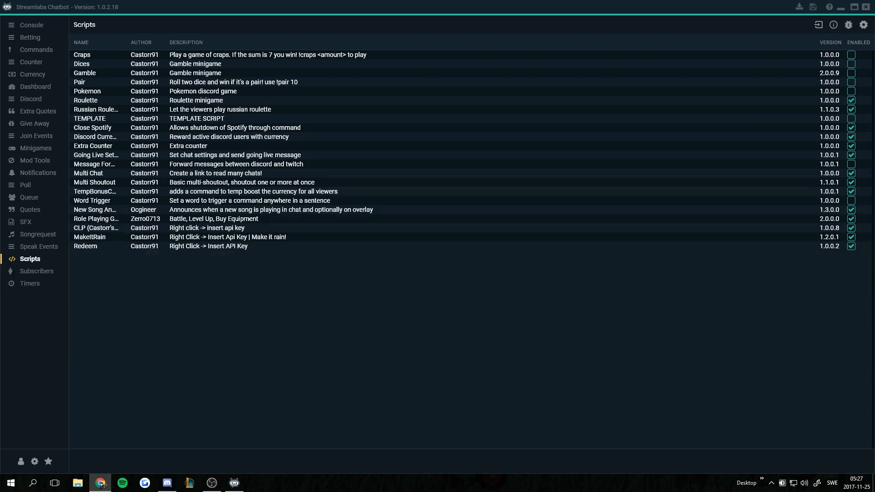
Bring in the browser window with the Python 2.7.13 download page to examine the Windows x86 MSI installer entry, and move it away again.
{"action": "left_click_drag", "start_coordinate": [874, 228], "coordinate": [580, 1]}
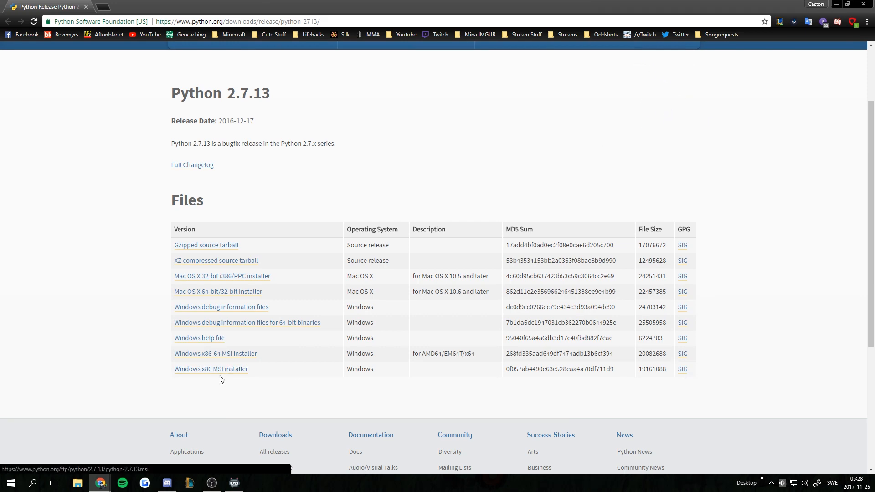
{"action": "left_click_drag", "start_coordinate": [556, 8], "coordinate": [874, 182]}
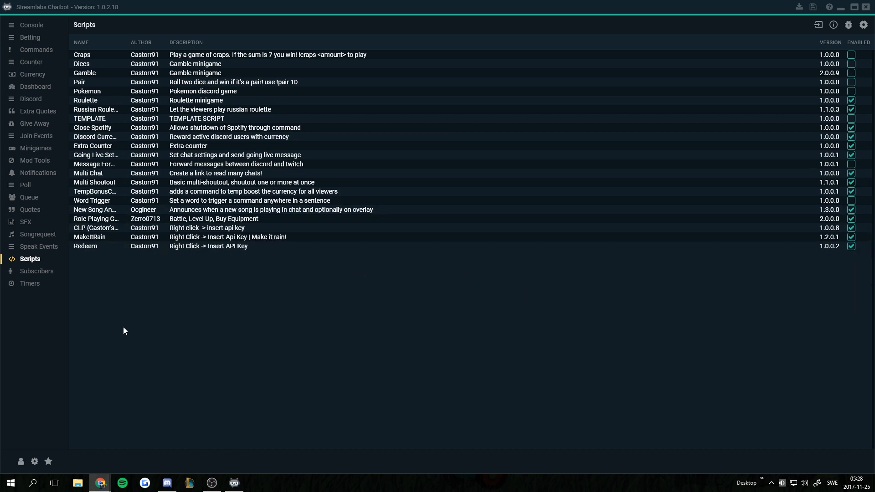
Browse to Local Disk (C:) in File Explorer to locate the Python27 installation folder, and move the window out of view.
{"action": "left_click", "coordinate": [77, 483]}
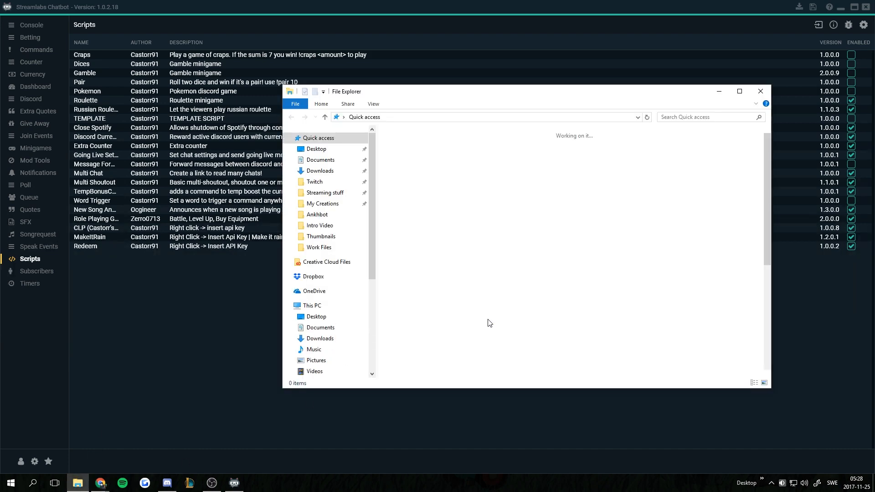
{"action": "left_click", "coordinate": [325, 307]}
{"action": "double_click", "coordinate": [425, 213]}
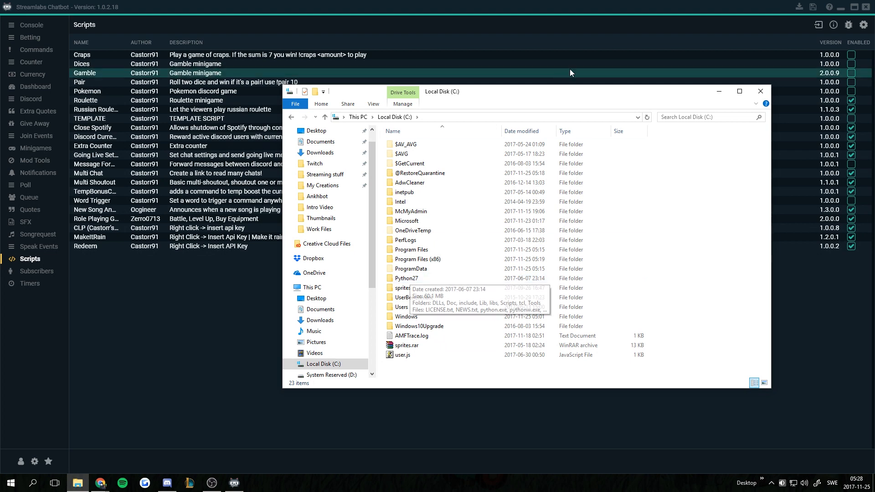
{"action": "left_click_drag", "start_coordinate": [497, 98], "coordinate": [874, 98]}
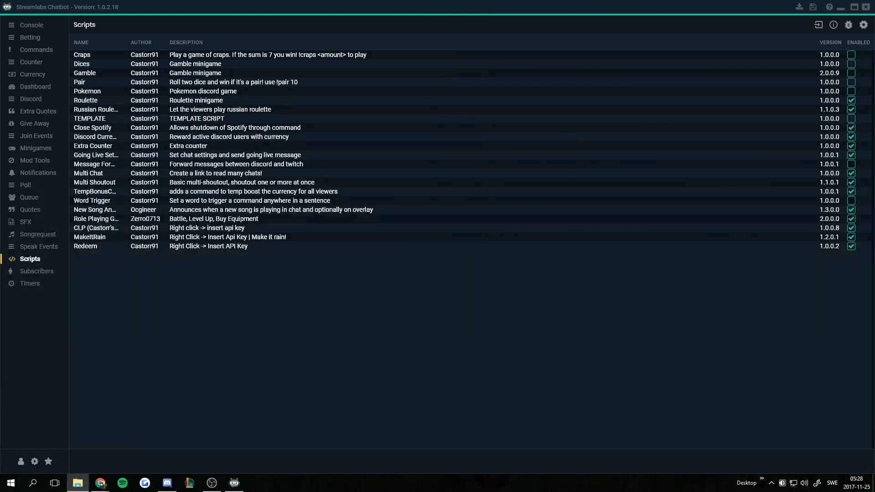
Review the account fields of the Twitch Bot and Twitch Streamer connections, and close the Connections window.
{"action": "left_click", "coordinate": [100, 483]}
{"action": "left_click", "coordinate": [20, 462]}
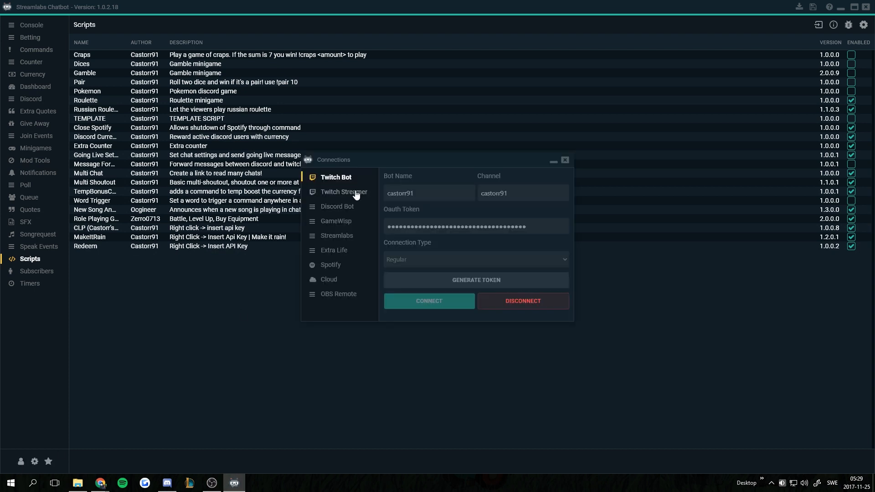
{"action": "left_click", "coordinate": [331, 192]}
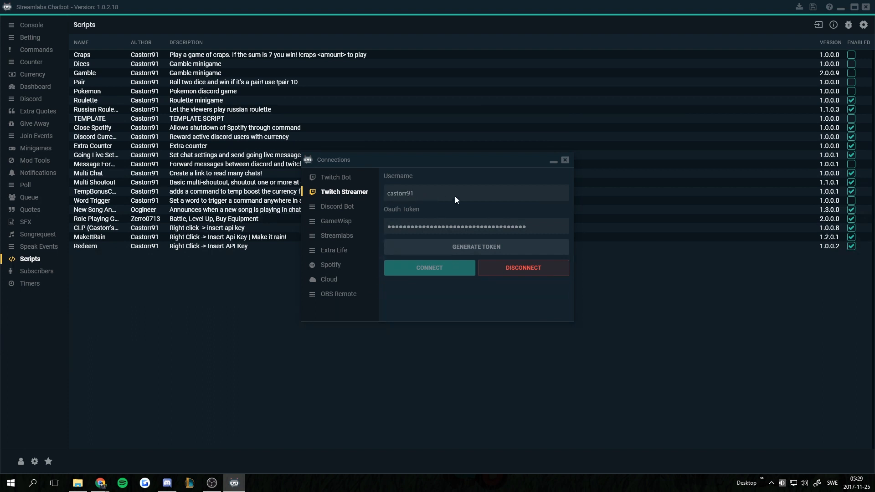
{"action": "left_click", "coordinate": [335, 179]}
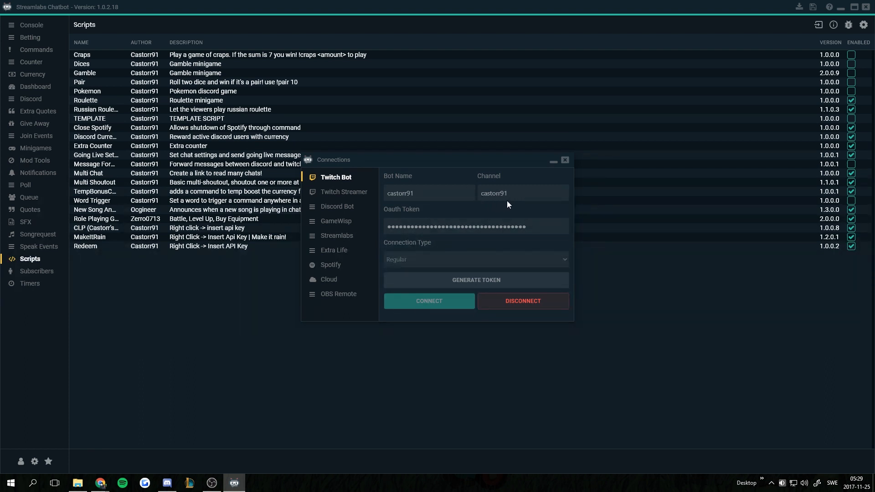
{"action": "left_click", "coordinate": [354, 193]}
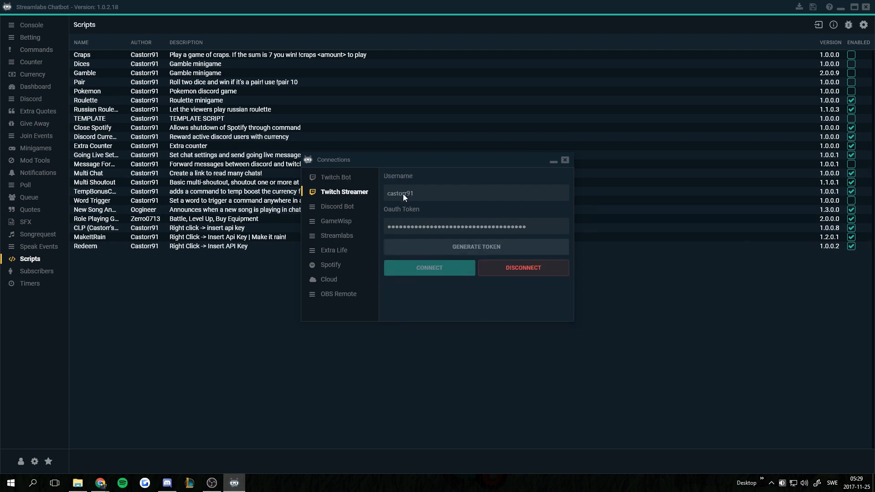
{"action": "left_click", "coordinate": [340, 178]}
{"action": "left_click", "coordinate": [347, 191]}
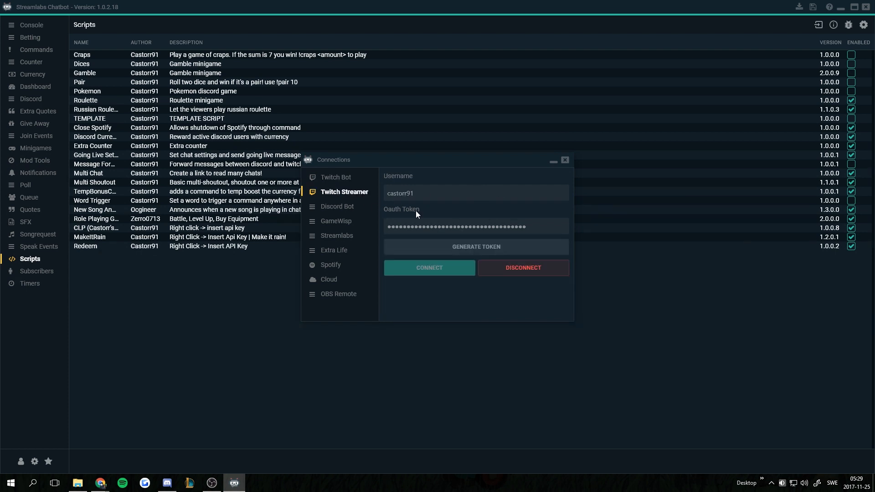
{"action": "left_click", "coordinate": [565, 161]}
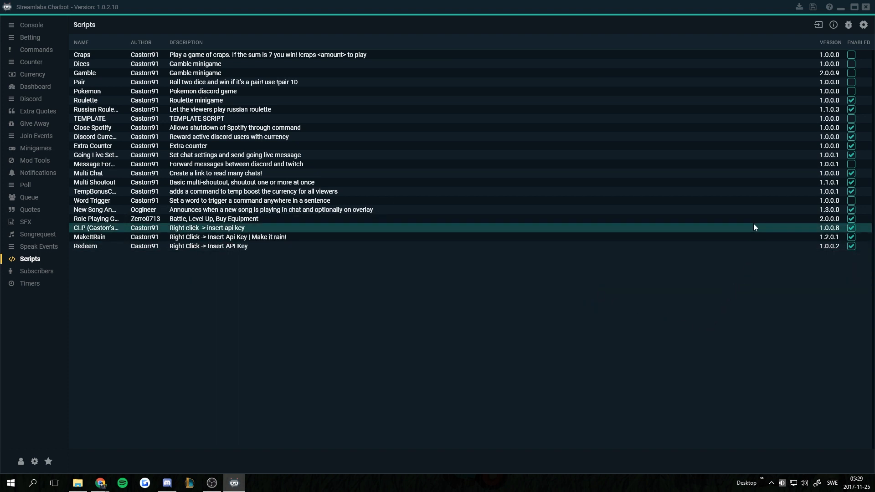
Open the global script settings and examine the Lib folder part of the Python 2.7.13 directory path.
{"action": "left_click", "coordinate": [862, 26]}
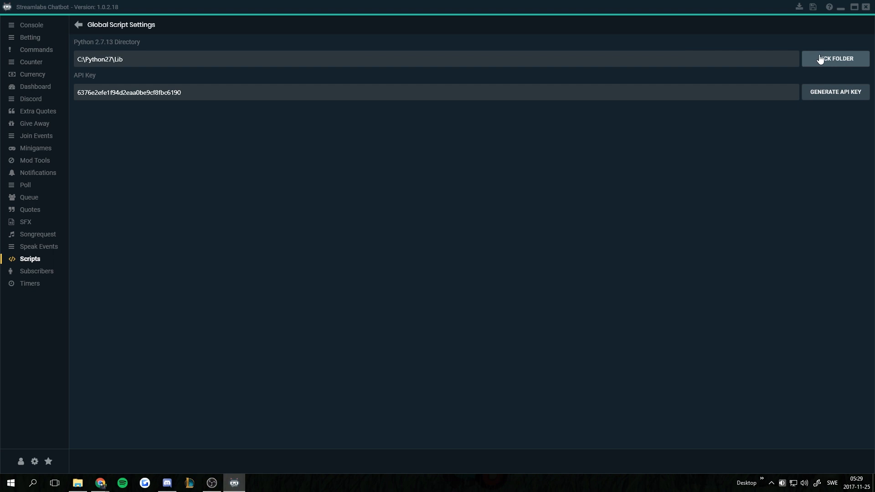
{"action": "left_click", "coordinate": [123, 59]}
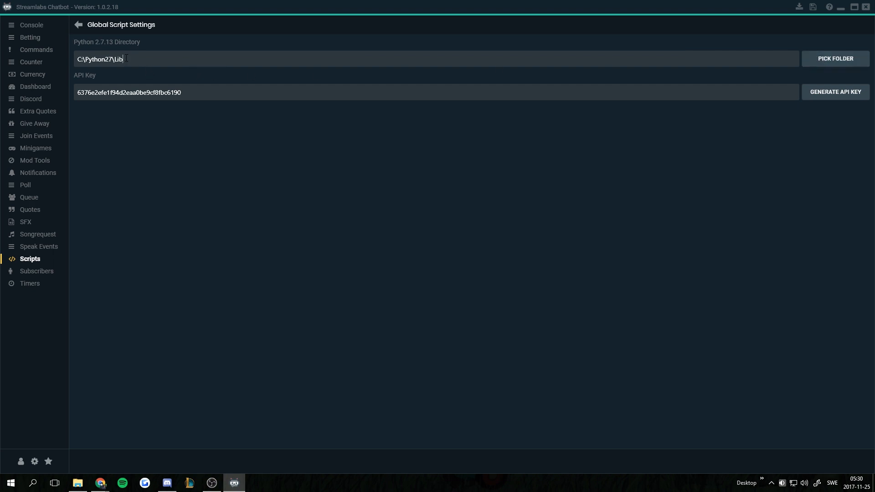
{"action": "double_click", "coordinate": [118, 59]}
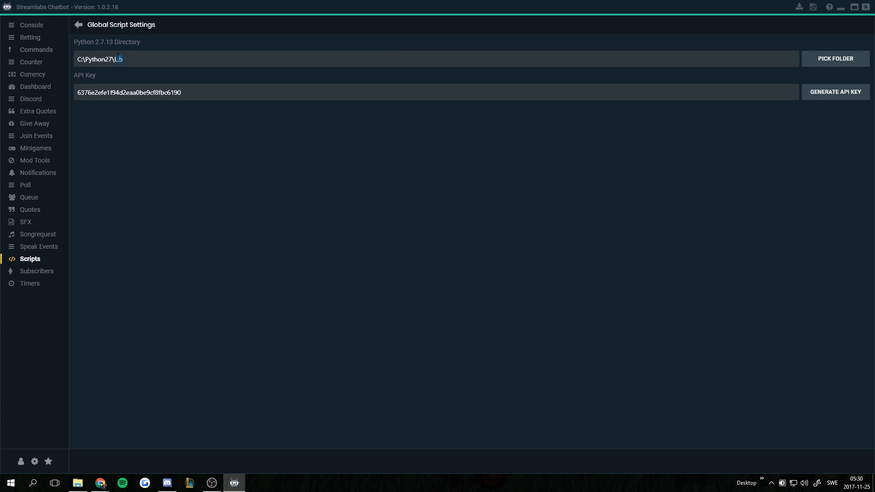
{"action": "left_click", "coordinate": [150, 66]}
Pick C:\Python27\Lib as the Python 2.7.13 directory and save the choice.
{"action": "left_click", "coordinate": [827, 64]}
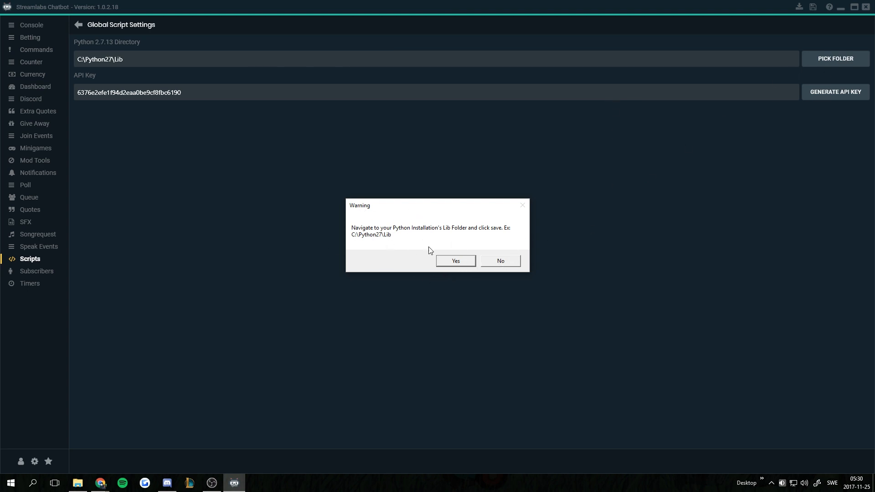
{"action": "left_click", "coordinate": [456, 262]}
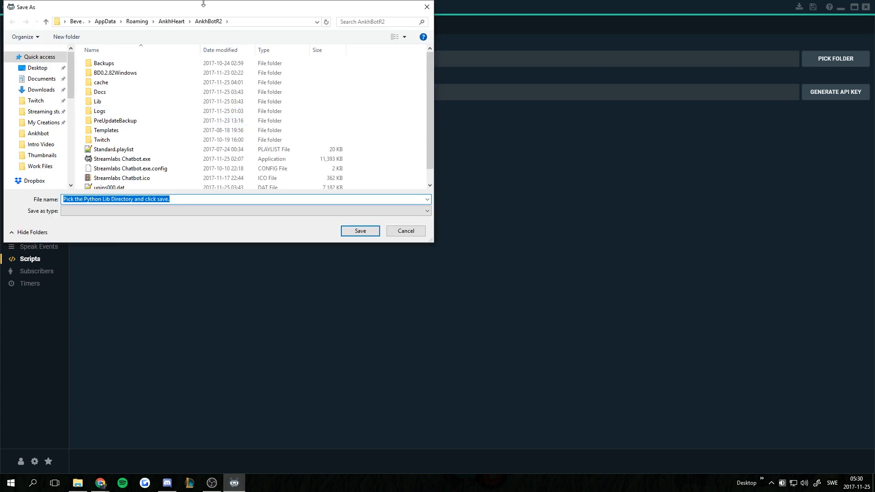
{"action": "left_click_drag", "start_coordinate": [207, 7], "coordinate": [388, 40]}
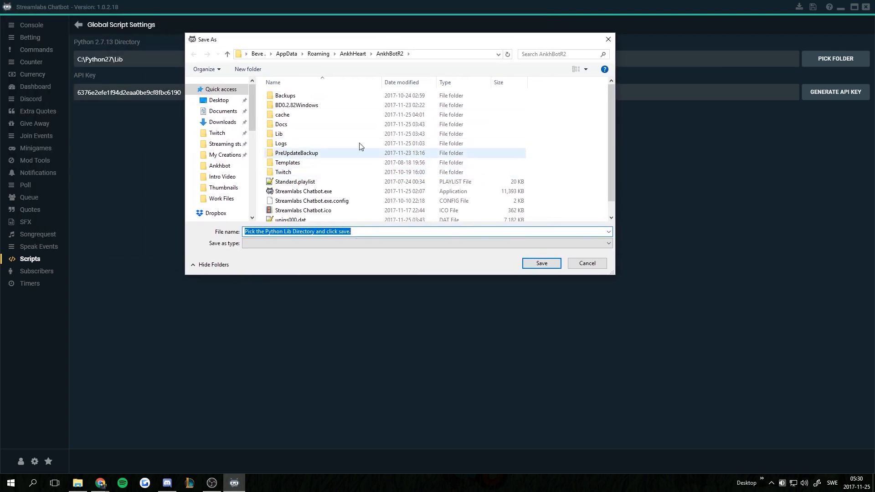
{"action": "left_click_drag", "start_coordinate": [250, 99], "coordinate": [252, 131]}
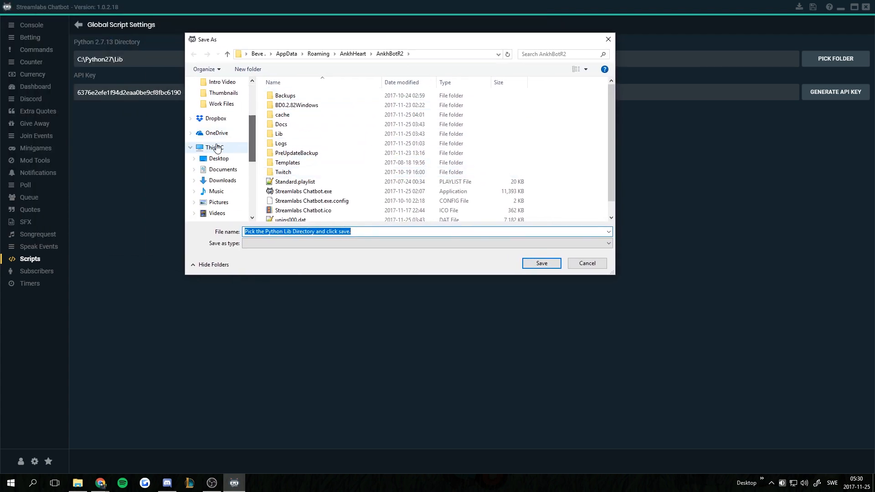
{"action": "left_click", "coordinate": [214, 147]}
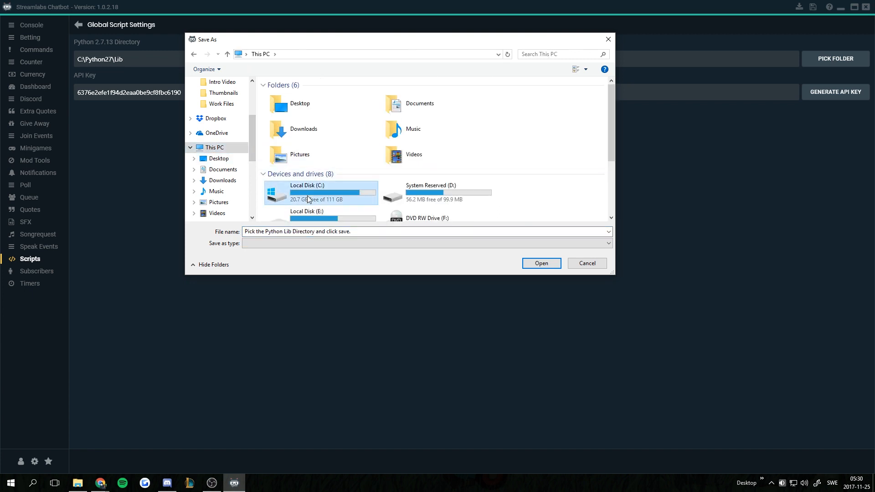
{"action": "double_click", "coordinate": [308, 198]}
{"action": "scroll", "coordinate": [300, 182], "scroll_direction": "down", "scroll_amount": 2}
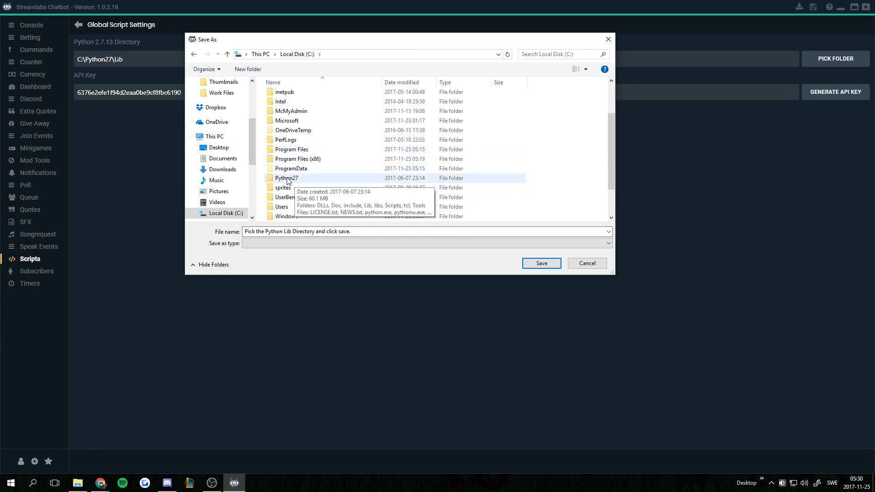
{"action": "double_click", "coordinate": [295, 183]}
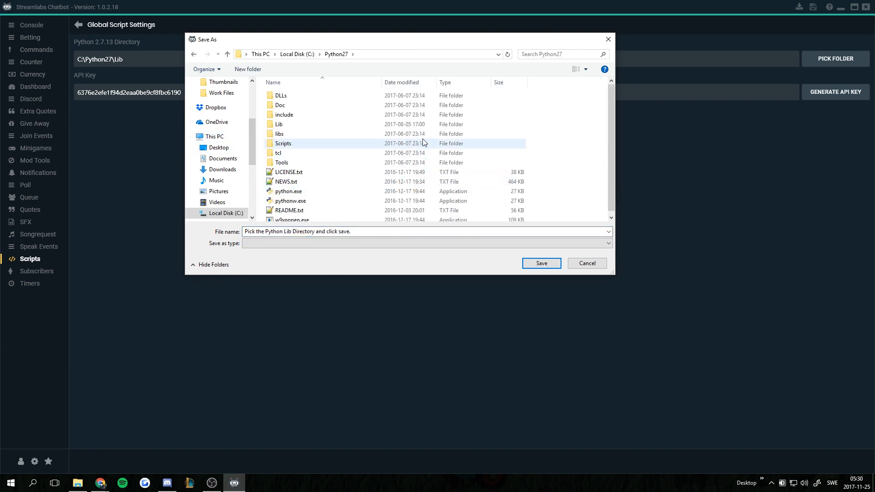
{"action": "left_click", "coordinate": [290, 128]}
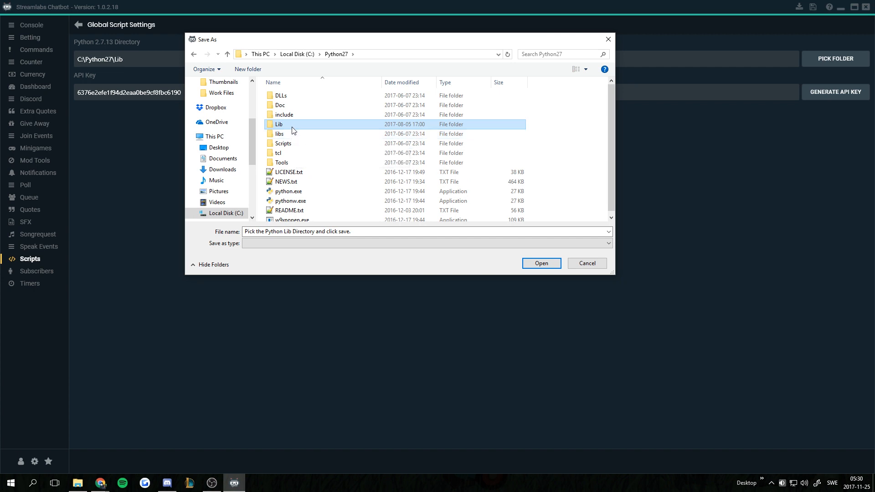
{"action": "left_click", "coordinate": [530, 263]}
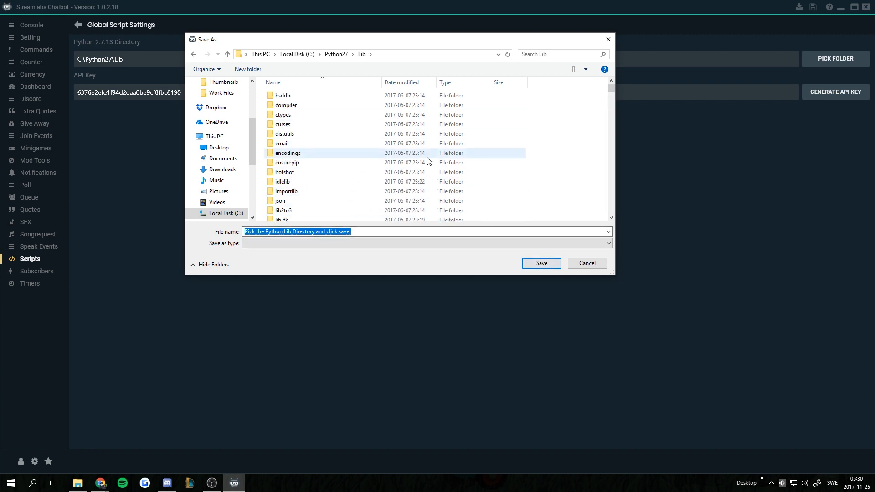
{"action": "left_click", "coordinate": [536, 264]}
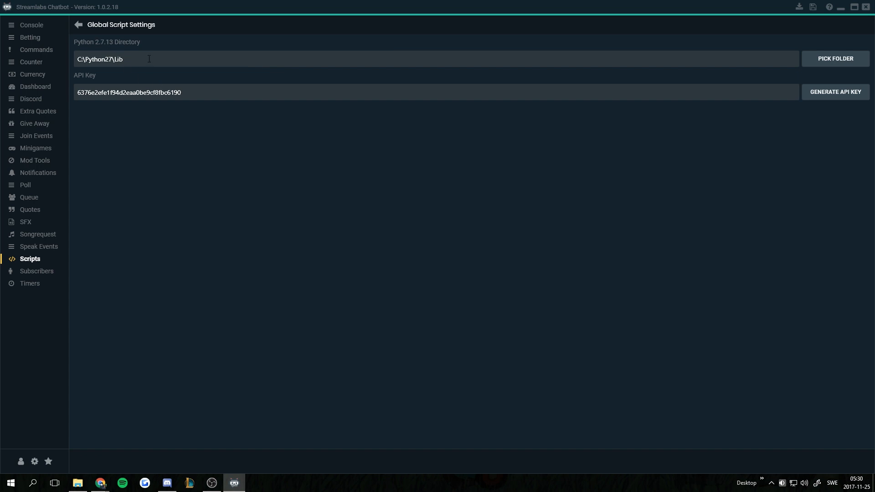
{"action": "left_click_drag", "start_coordinate": [149, 59], "coordinate": [58, 58]}
Reload the scripts in the scripts list, then view the chatbot's script folder and return to the list.
{"action": "right_click", "coordinate": [315, 287]}
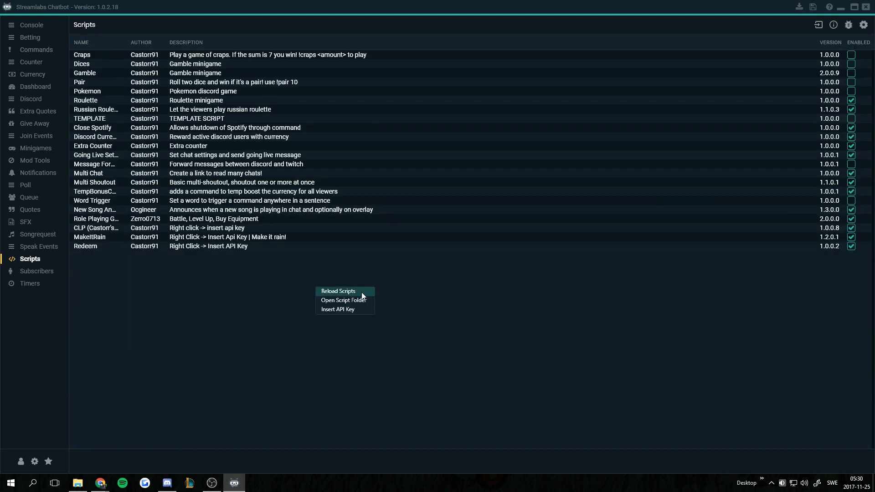
{"action": "left_click", "coordinate": [362, 291]}
{"action": "right_click", "coordinate": [267, 270]}
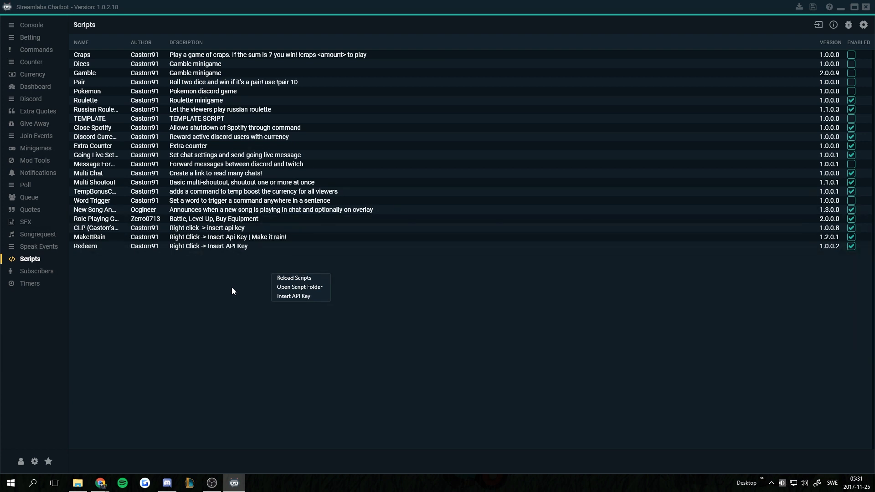
{"action": "left_click", "coordinate": [301, 285]}
{"action": "left_click_drag", "start_coordinate": [853, 140], "coordinate": [357, 109]}
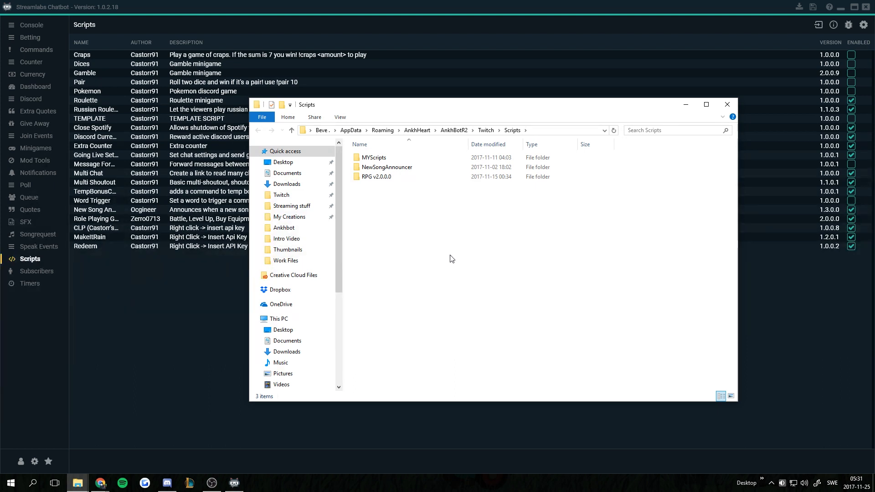
{"action": "left_click", "coordinate": [210, 268]}
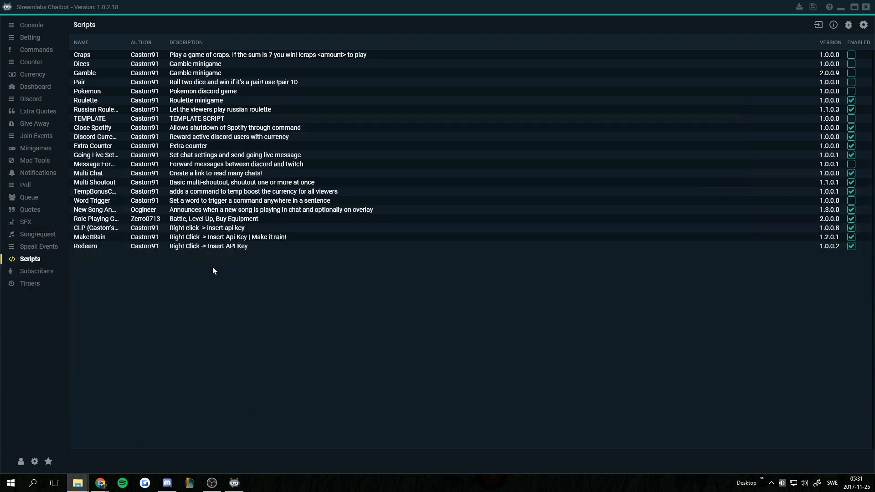
Locate the Insert API Key command for the scripts list and the CLP script without applying it.
{"action": "right_click", "coordinate": [217, 271]}
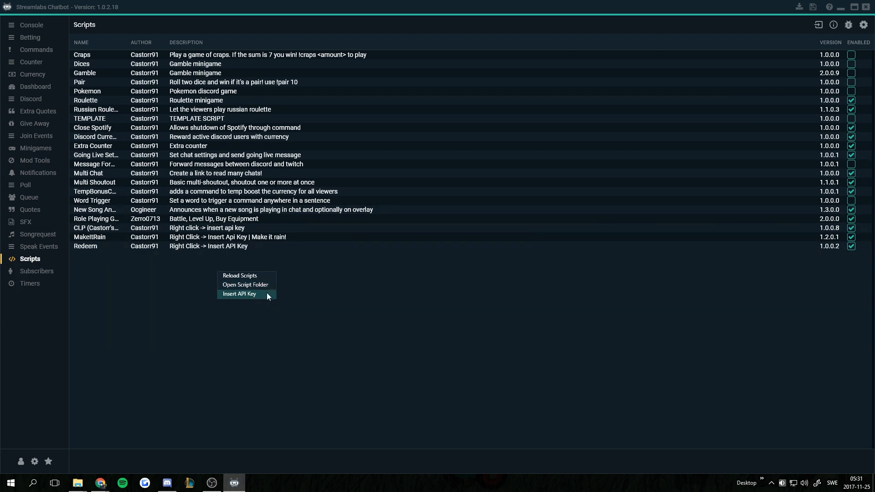
{"action": "left_click", "coordinate": [339, 300]}
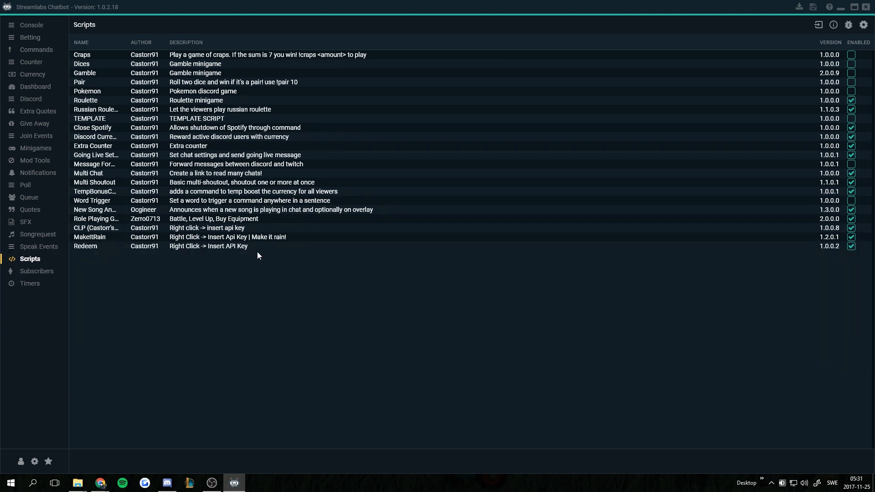
{"action": "right_click", "coordinate": [203, 228]}
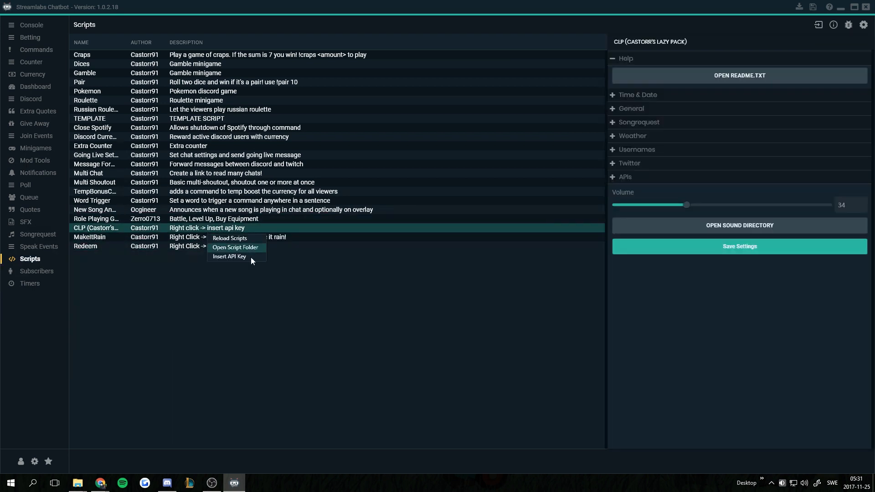
{"action": "left_click", "coordinate": [269, 310]}
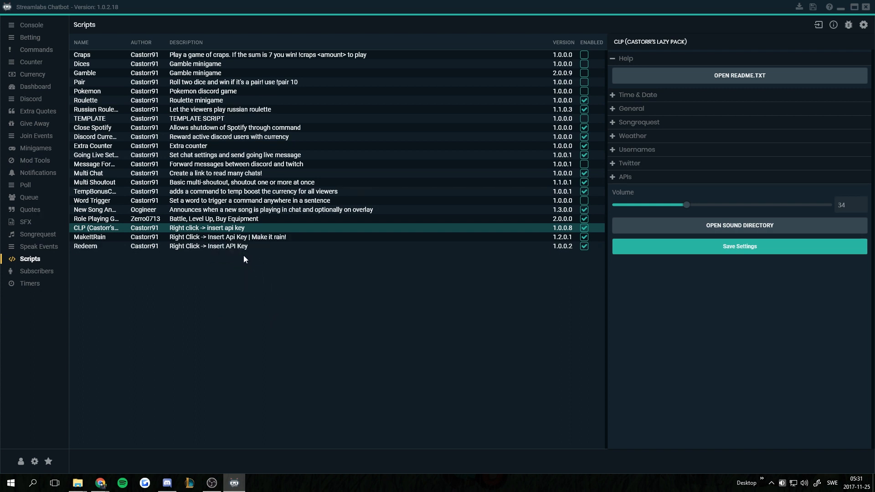
{"action": "right_click", "coordinate": [235, 233]}
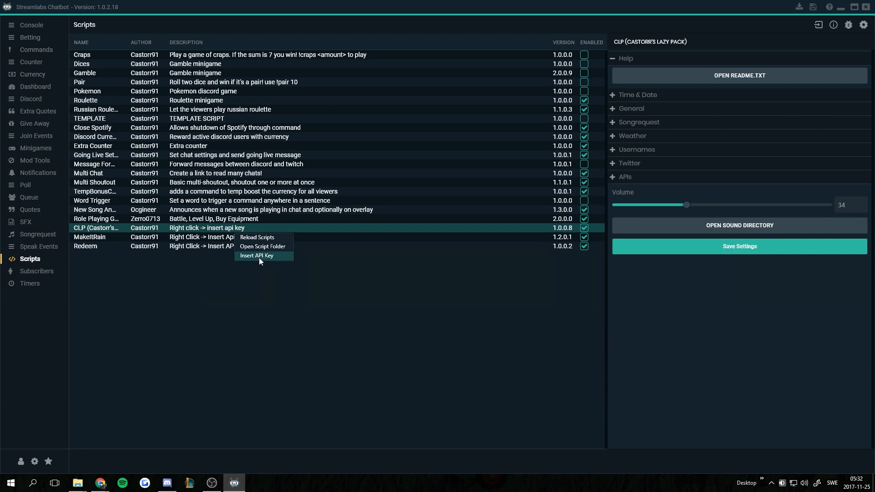
{"action": "left_click", "coordinate": [654, 338]}
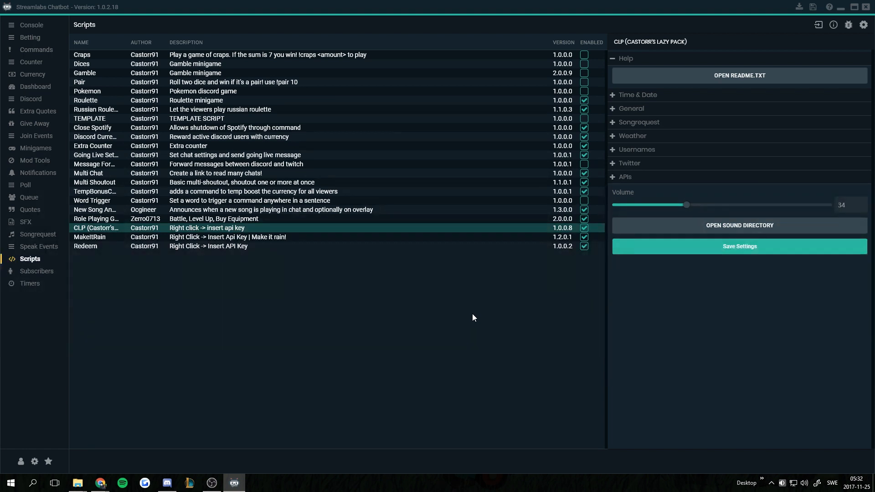
View the API key field in the global script settings, then check the CLP script's available commands without applying any.
{"action": "left_click", "coordinate": [863, 25]}
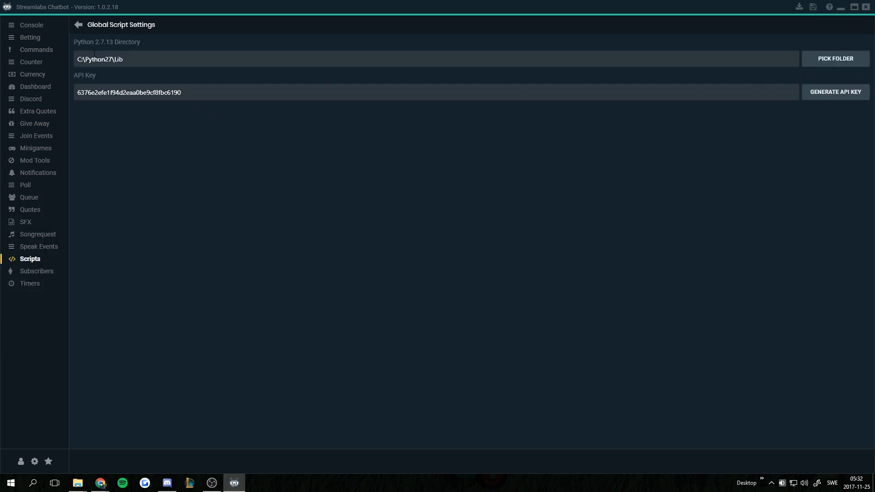
{"action": "left_click", "coordinate": [78, 30]}
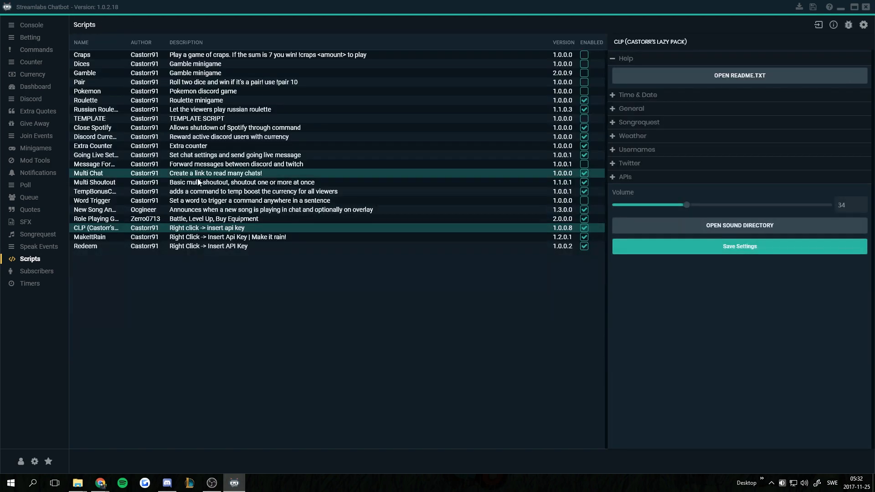
{"action": "right_click", "coordinate": [103, 233]}
{"action": "left_click", "coordinate": [389, 328]}
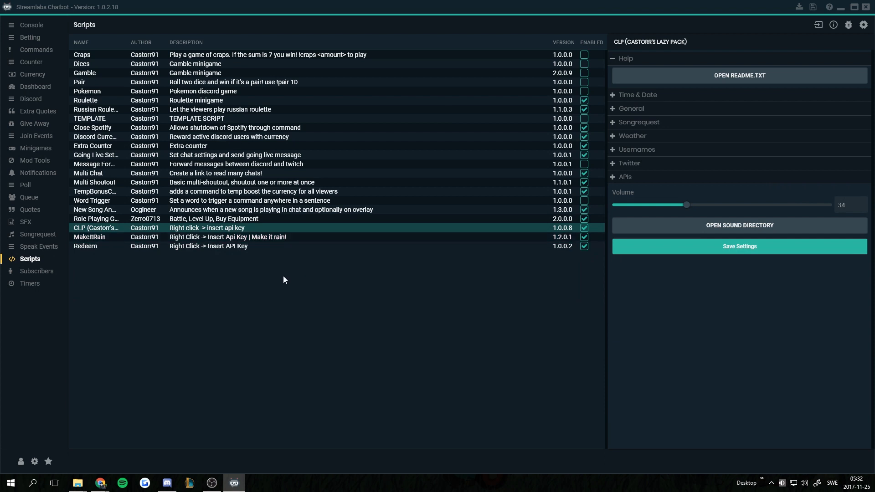
Open the Craps script's settings and view its cooldown options, then collapse them again.
{"action": "left_click", "coordinate": [248, 55]}
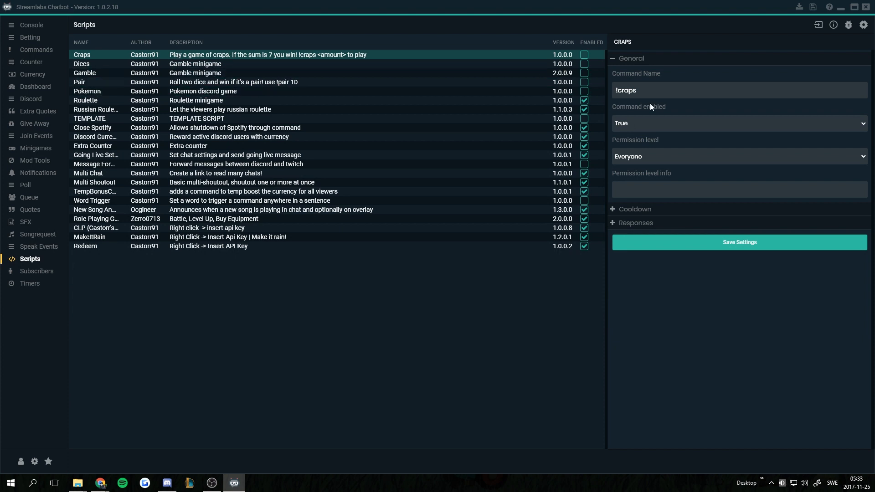
{"action": "left_click", "coordinate": [620, 211]}
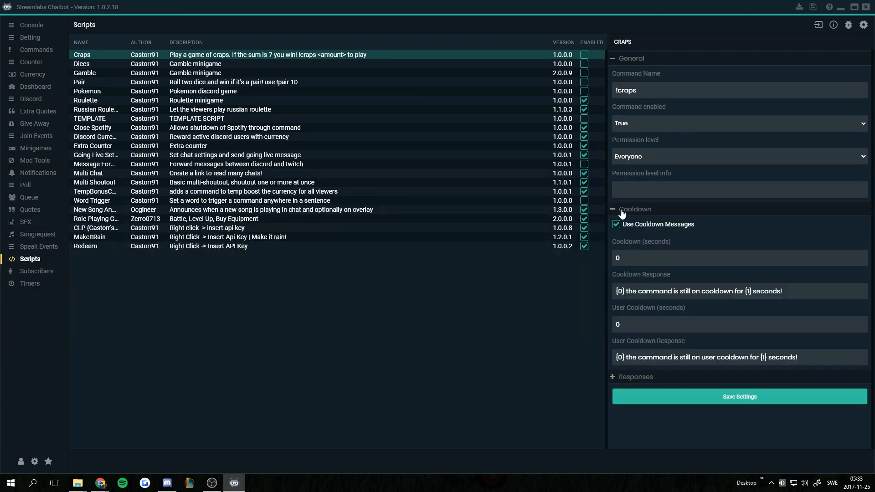
{"action": "left_click", "coordinate": [626, 210]}
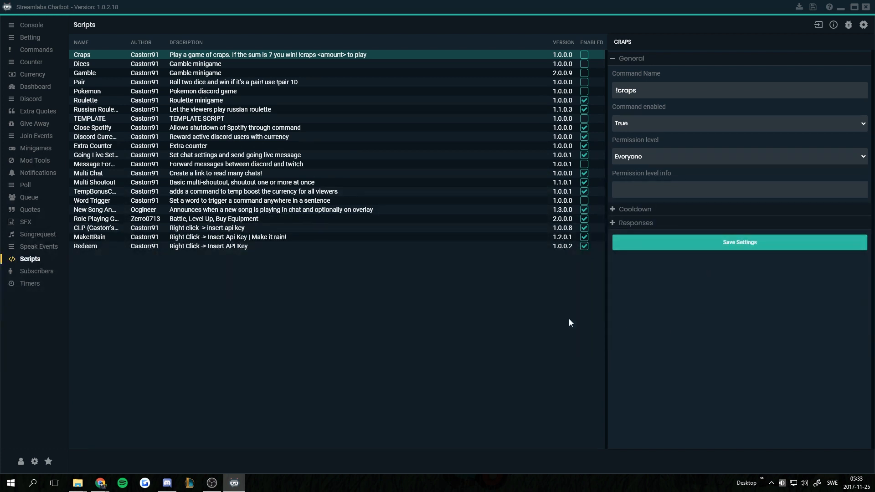
Import the script archive OBSRemoteParameters_v.1.1.0.zip from the Downloads folder and dismiss the installation notice.
{"action": "left_click", "coordinate": [819, 28]}
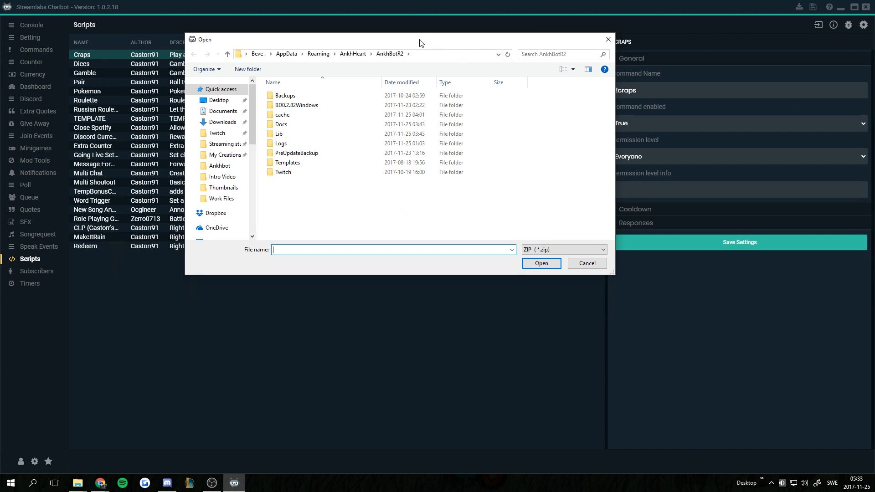
{"action": "left_click_drag", "start_coordinate": [419, 42], "coordinate": [515, 49]}
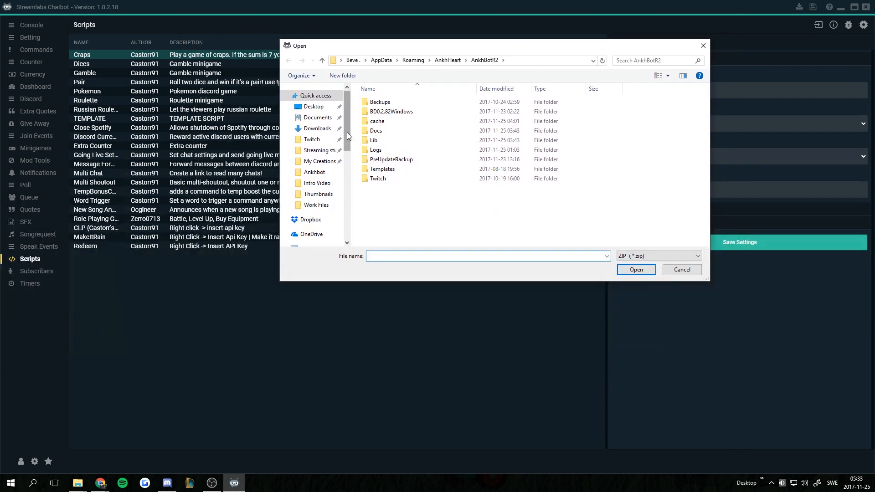
{"action": "left_click_drag", "start_coordinate": [347, 132], "coordinate": [346, 110]}
{"action": "left_click", "coordinate": [320, 132]}
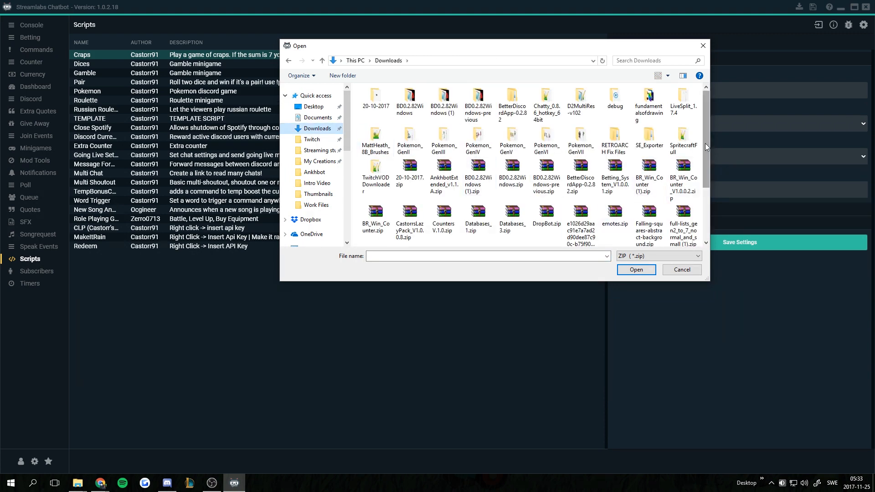
{"action": "mouse_move", "coordinate": [709, 144]}
{"action": "left_mouse_down"}
{"action": "mouse_move", "coordinate": [705, 180]}
{"action": "mouse_move", "coordinate": [706, 141]}
{"action": "left_mouse_up"}
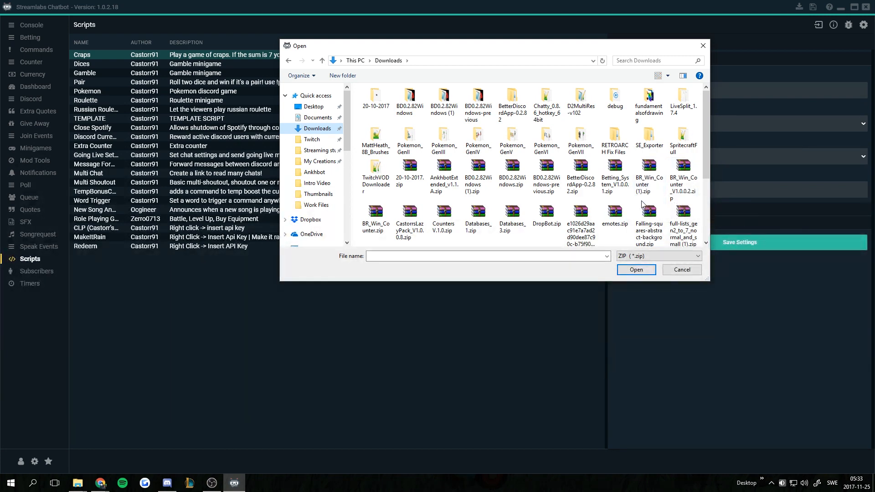
{"action": "left_click_drag", "start_coordinate": [707, 130], "coordinate": [708, 191]}
{"action": "left_click_drag", "start_coordinate": [709, 280], "coordinate": [773, 366]}
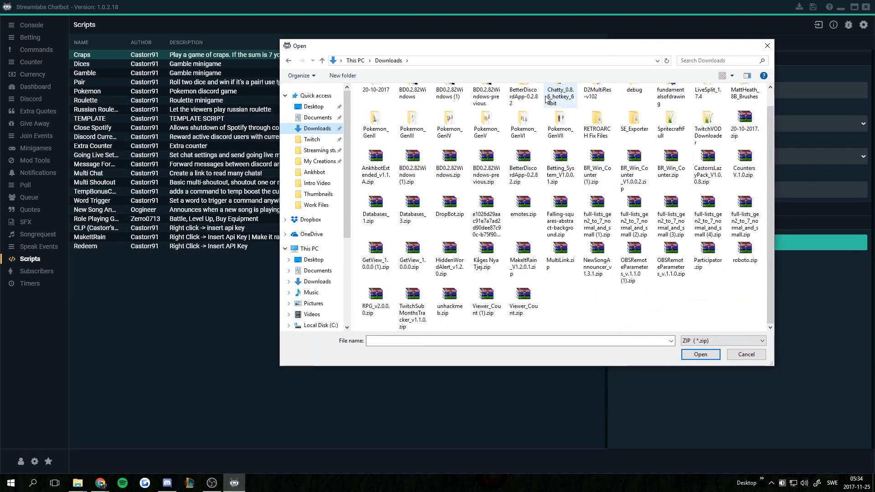
{"action": "left_click_drag", "start_coordinate": [457, 49], "coordinate": [412, 44]}
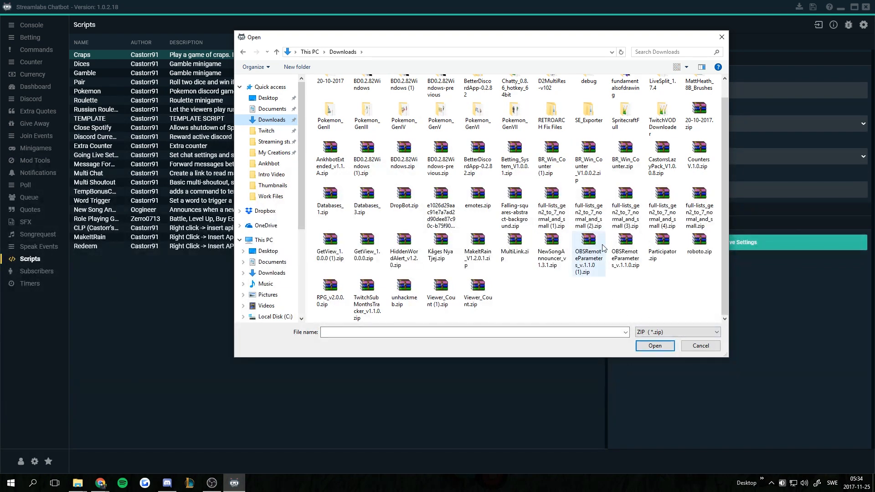
{"action": "left_click", "coordinate": [625, 251]}
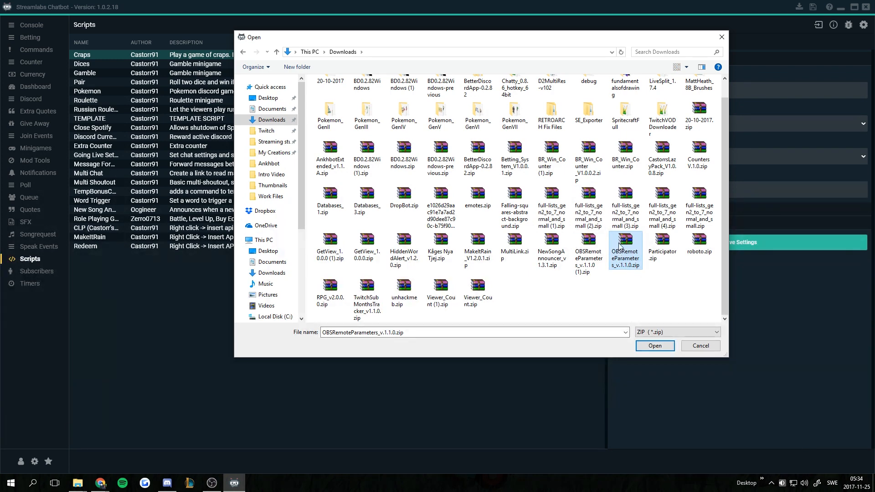
{"action": "left_click", "coordinate": [646, 349]}
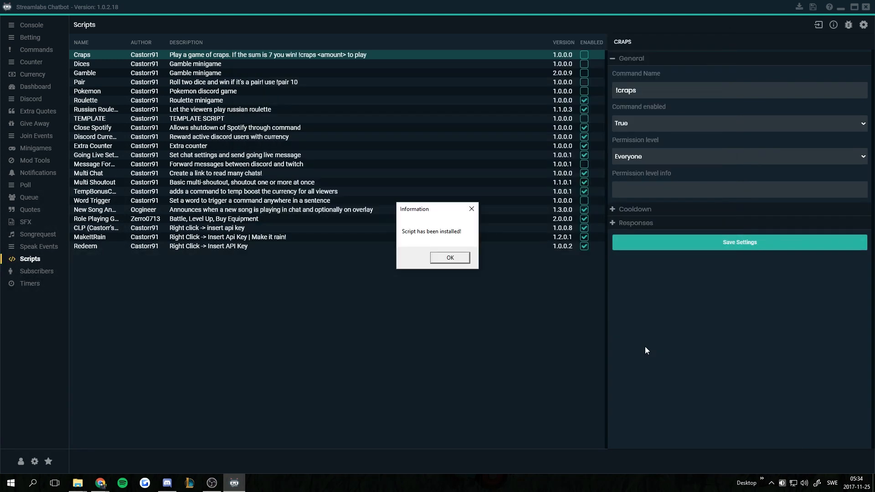
{"action": "left_click", "coordinate": [449, 259]}
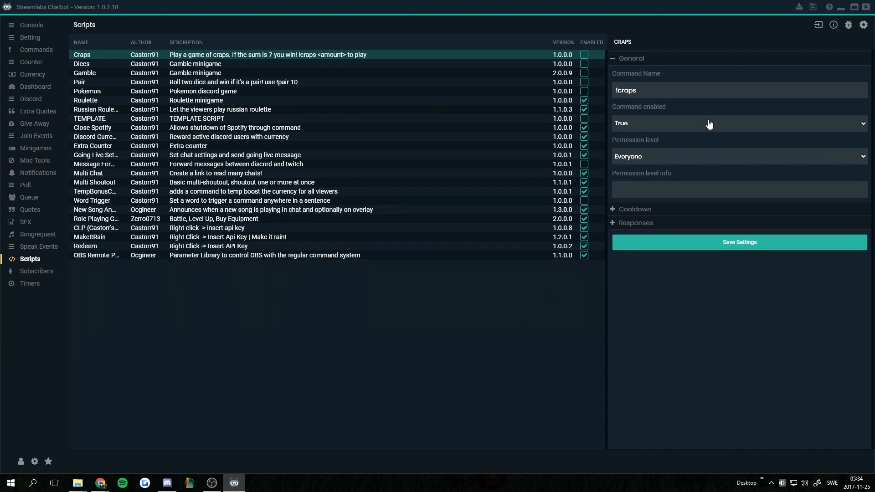
Check the script logs twice, returning to the scripts list each time.
{"action": "left_click", "coordinate": [833, 25]}
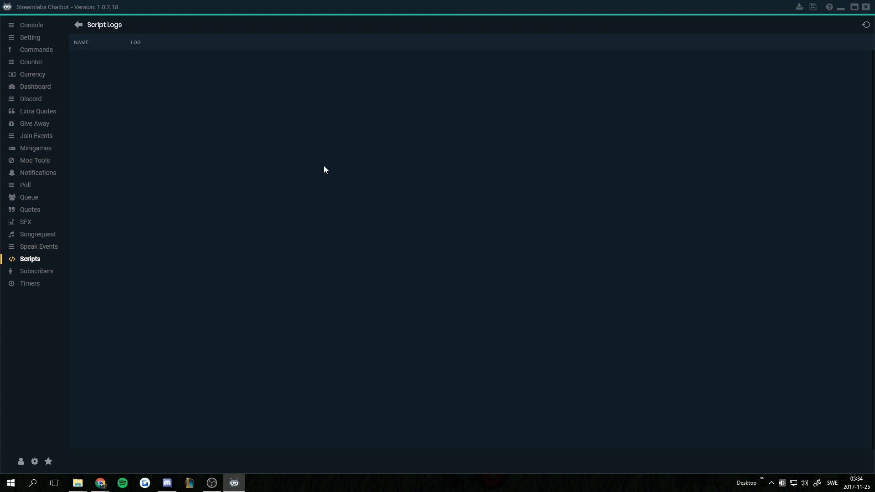
{"action": "left_click", "coordinate": [78, 27]}
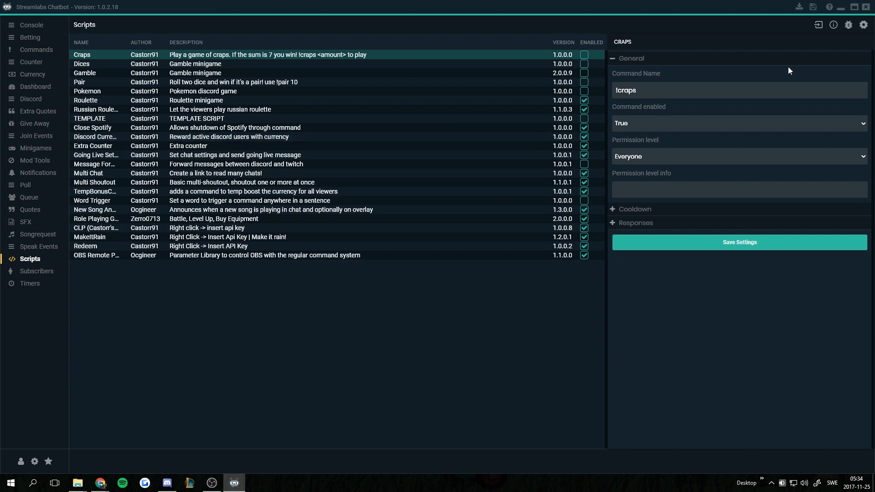
{"action": "left_click", "coordinate": [833, 26]}
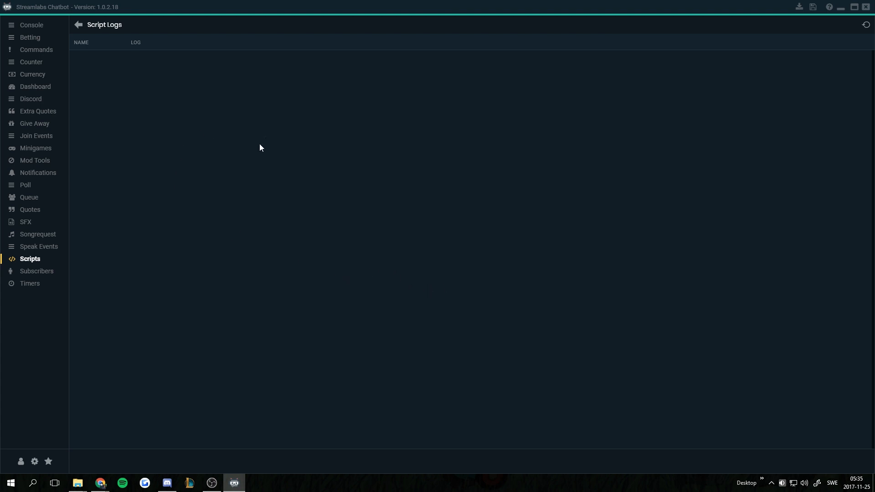
{"action": "left_click", "coordinate": [78, 25]}
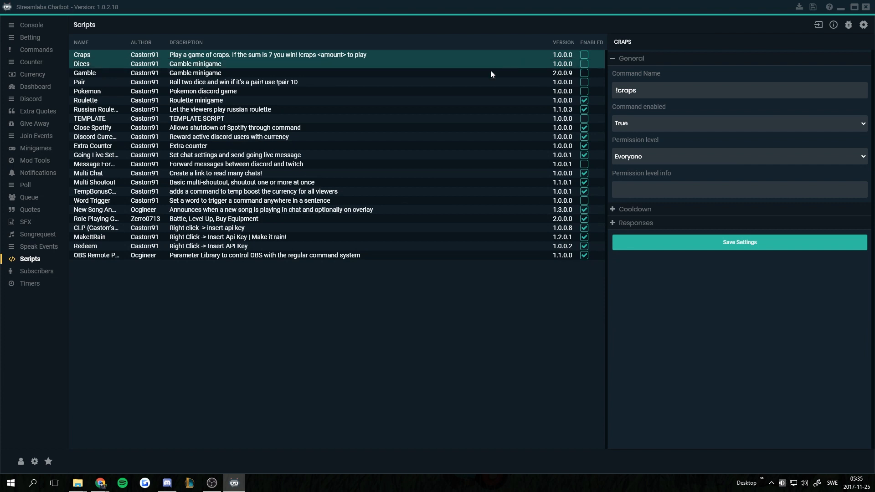
Examine the script errors list for faulty scripts and return to the scripts list.
{"action": "left_click", "coordinate": [847, 25]}
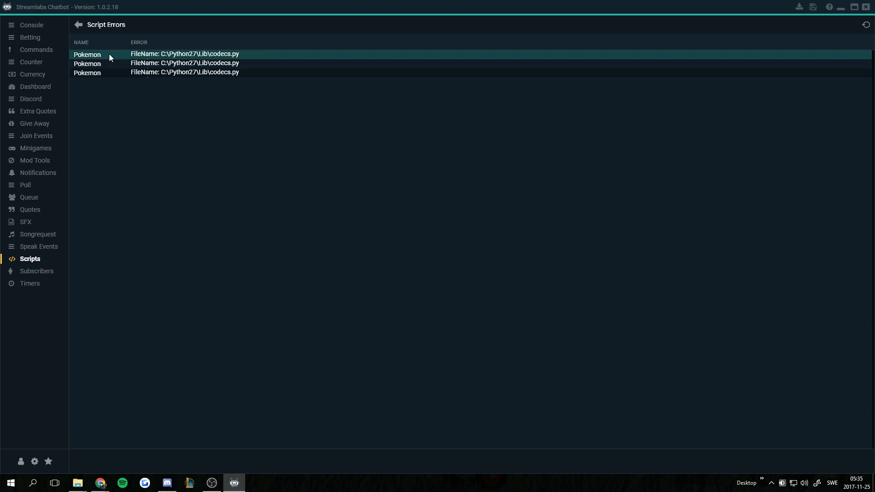
{"action": "left_click", "coordinate": [78, 25]}
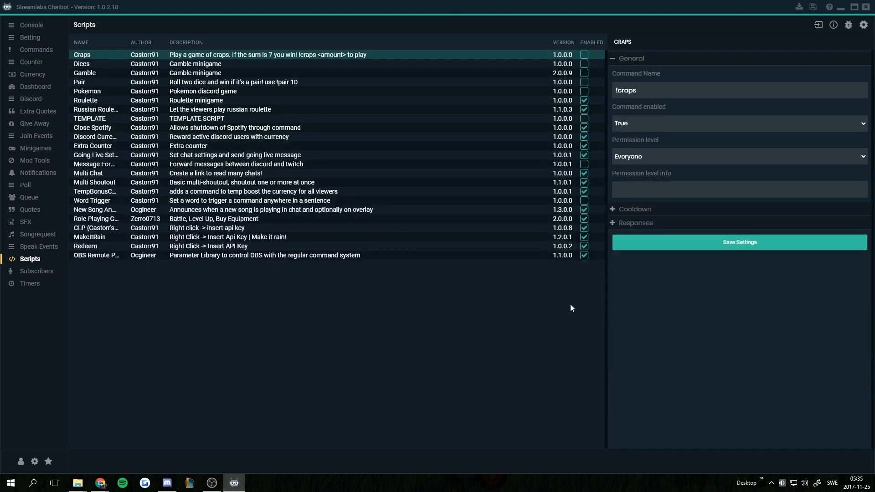